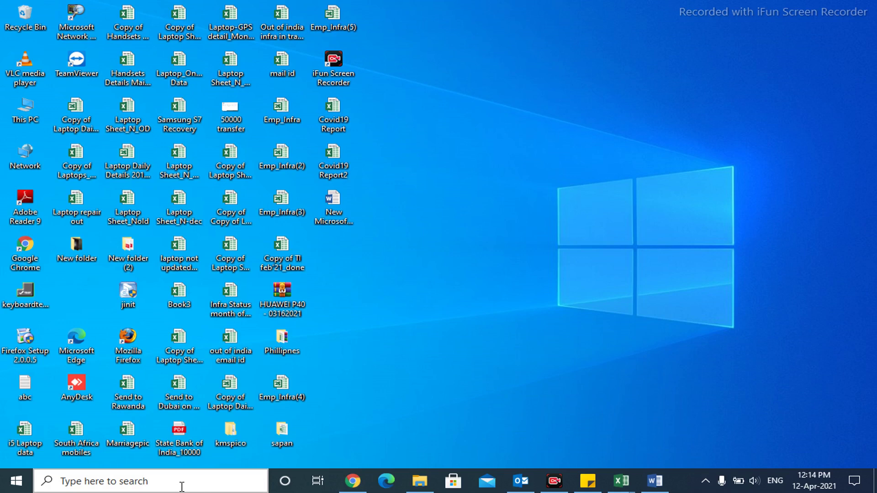
Search Windows for Services and open the Services console.
type("ser")
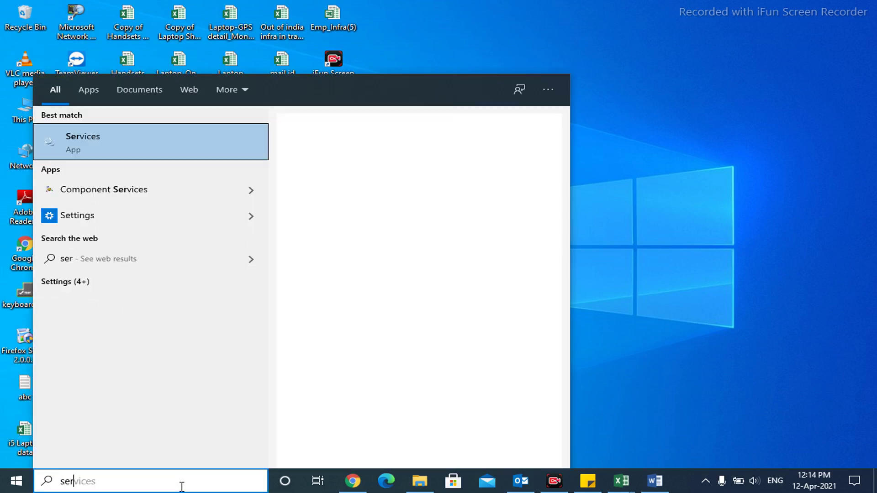
key("Right")
key("Return")
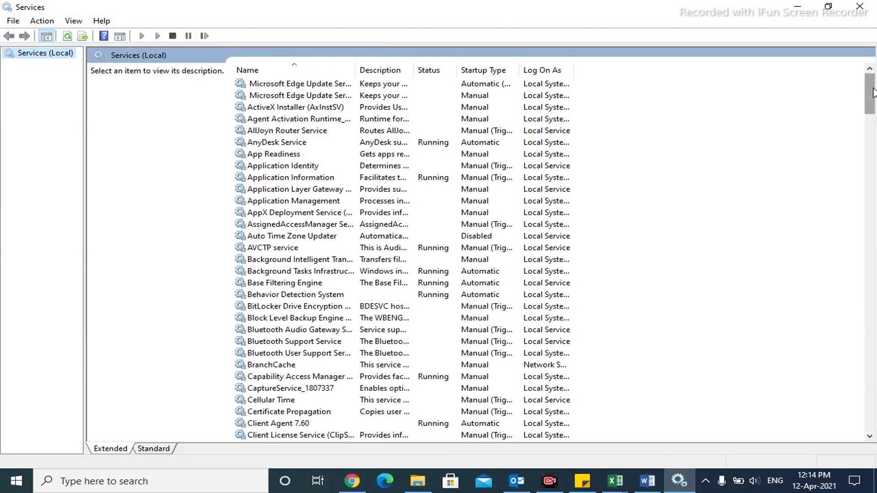
Find the Windows Update service in the services list and stop it.
left_click_drag(873, 93, 872, 445)
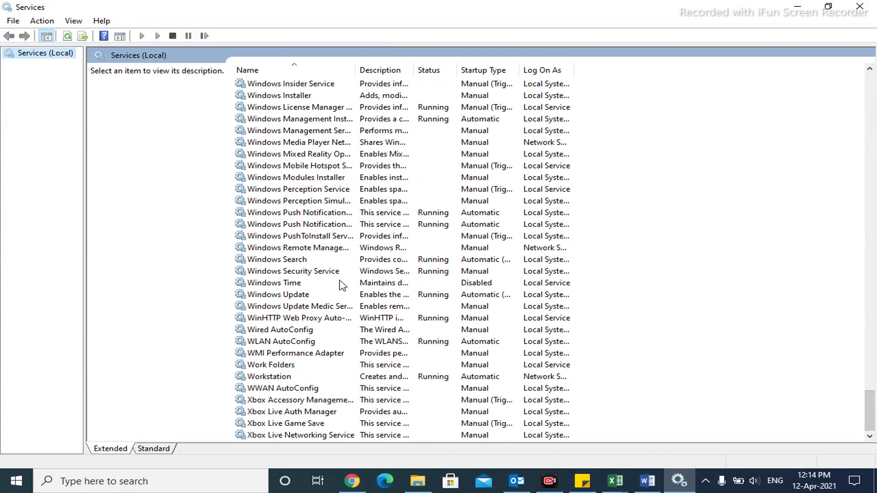
left_click(386, 287)
left_click(391, 296)
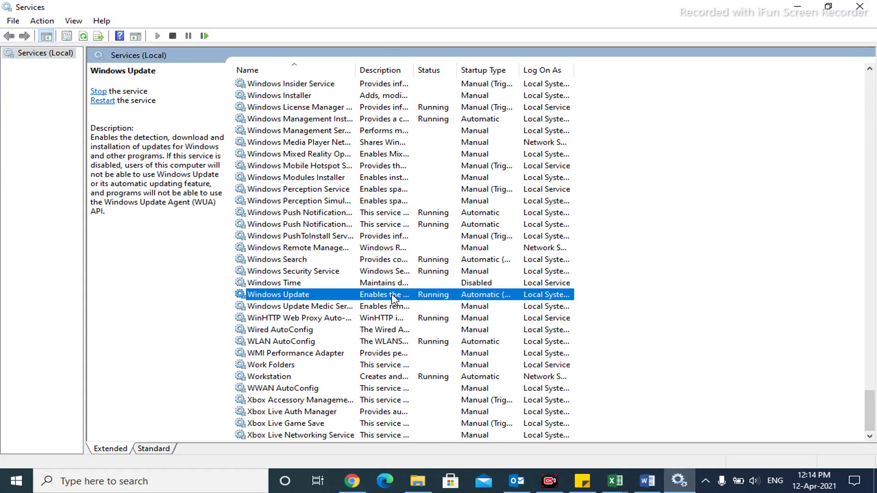
right_click(442, 297)
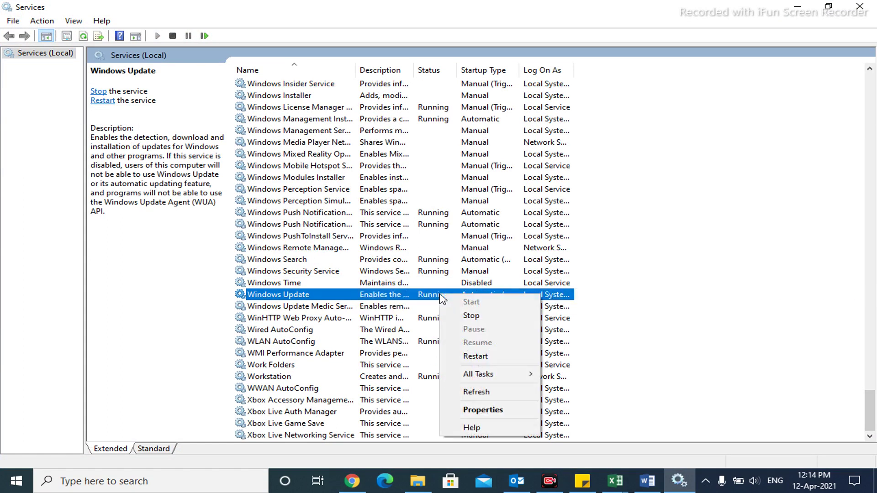
left_click(475, 317)
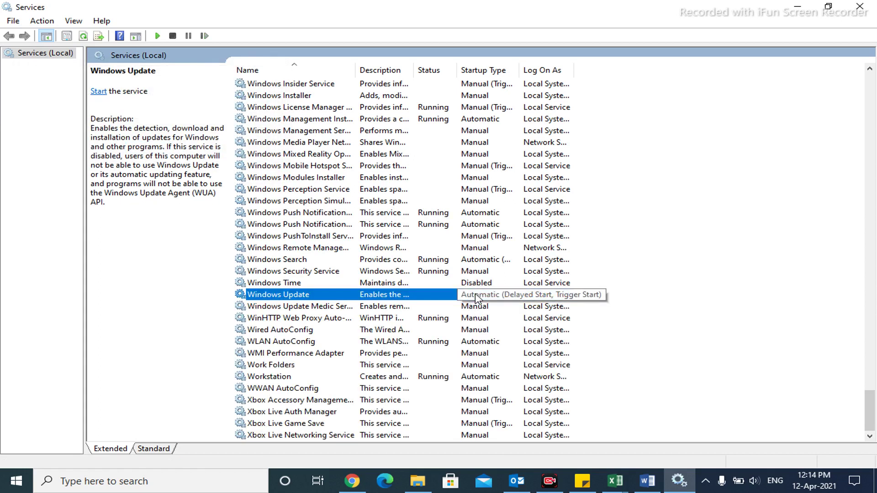
Open the Windows Update service's properties and set its startup type to Disabled.
right_click(456, 296)
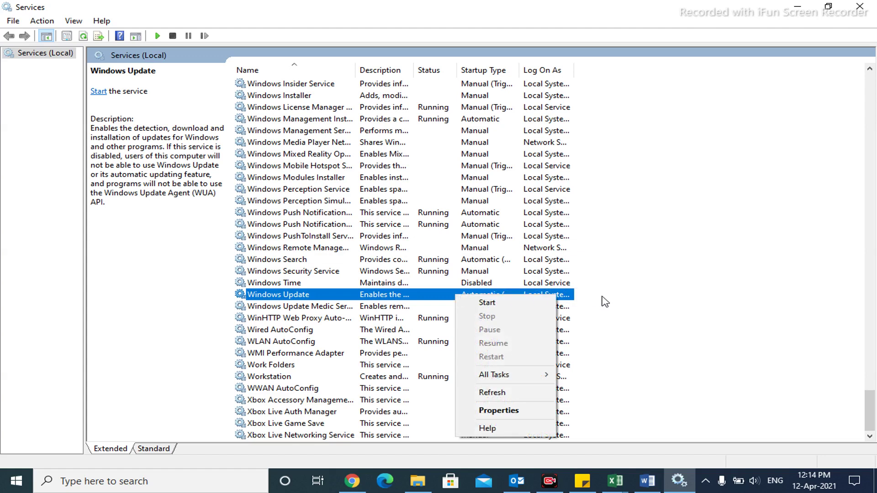
right_click(488, 294)
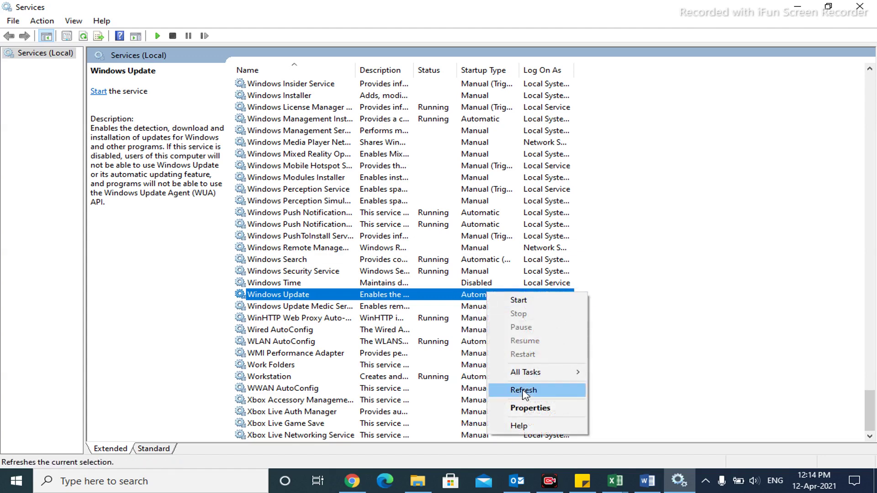
left_click(526, 409)
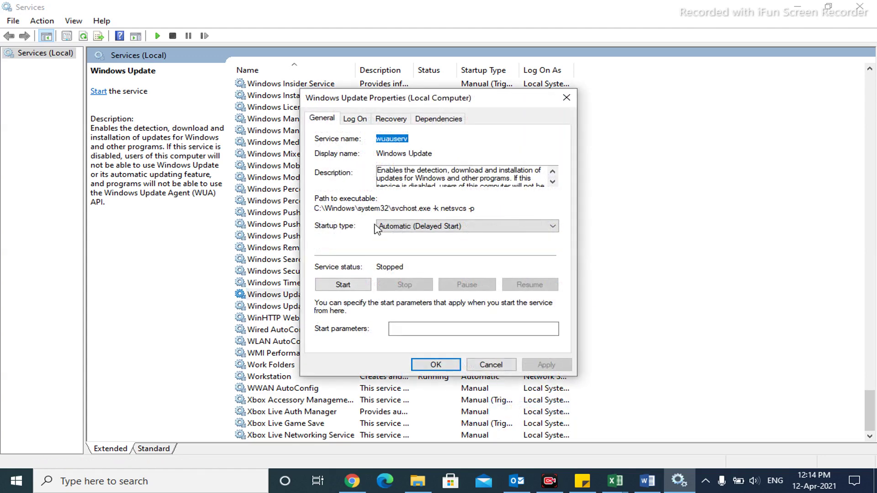
left_click(552, 226)
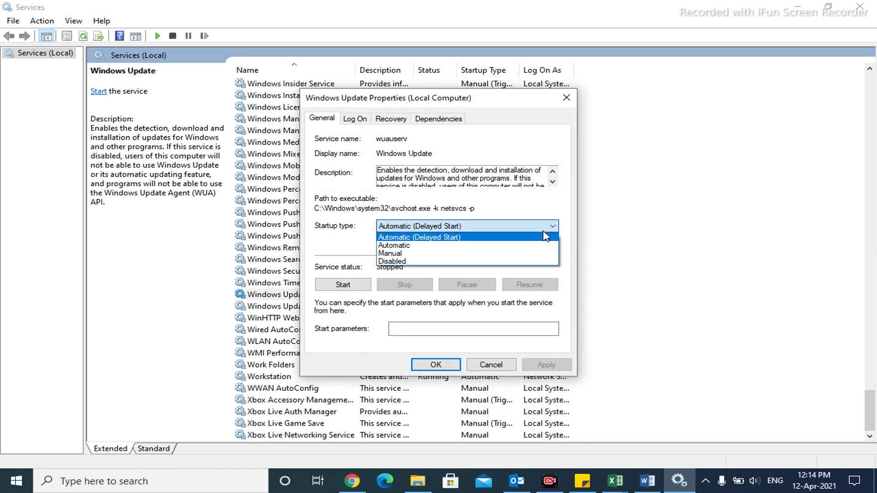
left_click(510, 262)
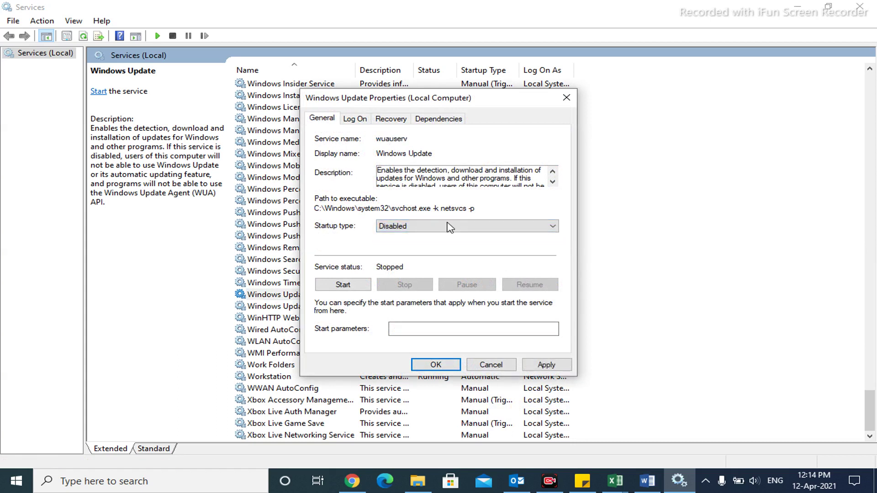
Set the service's first, second and subsequent failure responses to Take No Action, reset fail count after 0 days, and apply the properties.
left_click(397, 119)
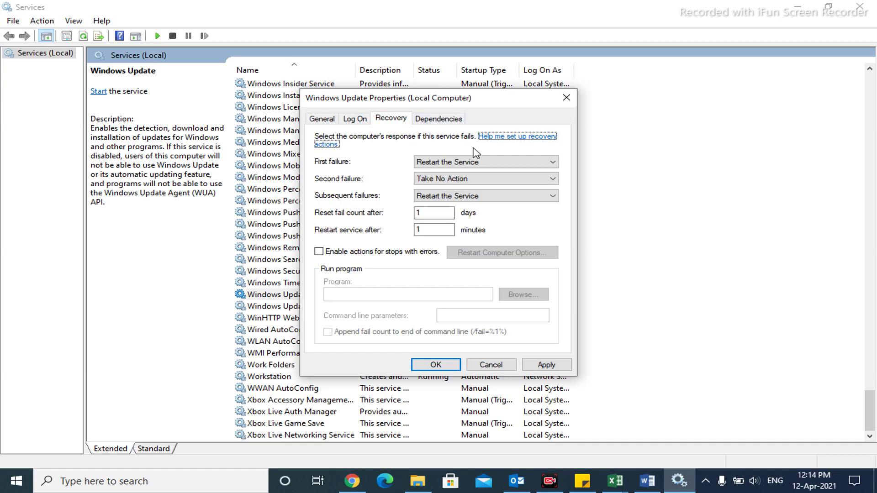
left_click(487, 165)
left_click(484, 173)
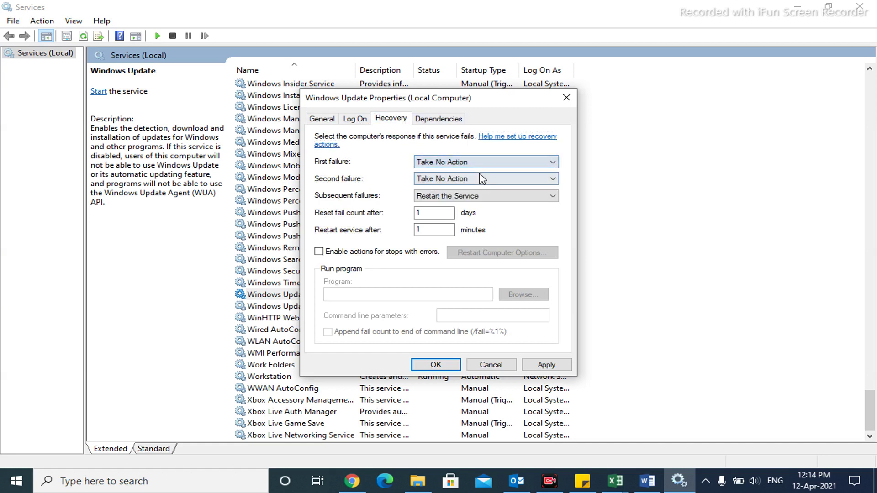
left_click(509, 178)
left_click(509, 178)
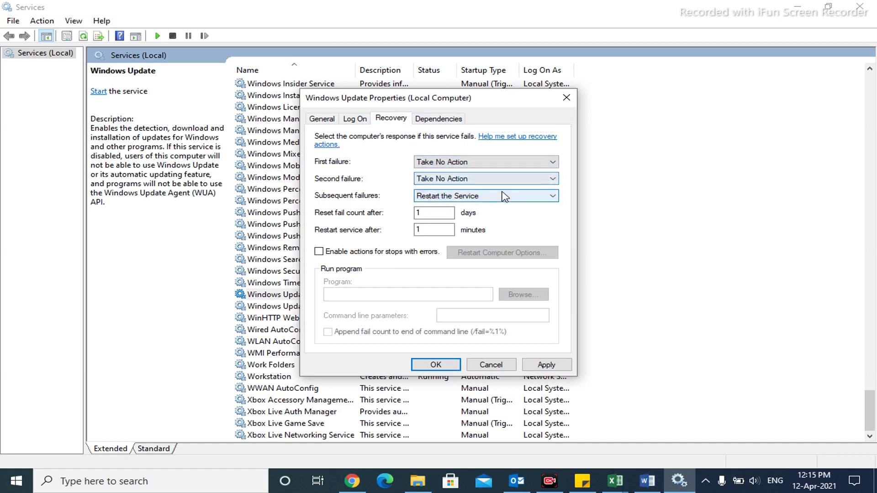
left_click(505, 196)
left_click(484, 206)
left_click(445, 211)
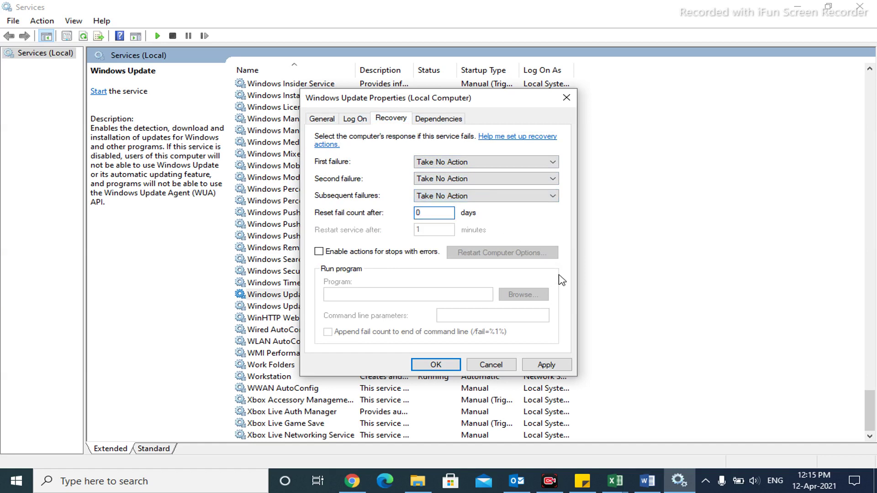
left_click(546, 365)
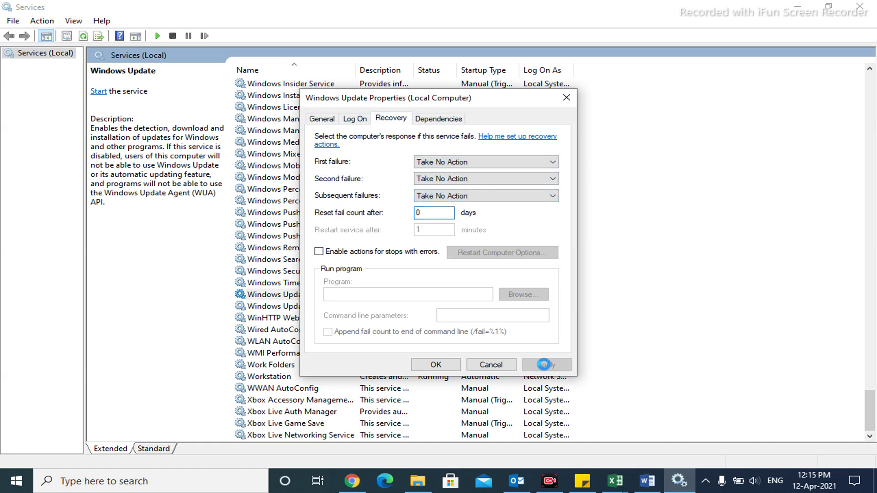
left_click(447, 368)
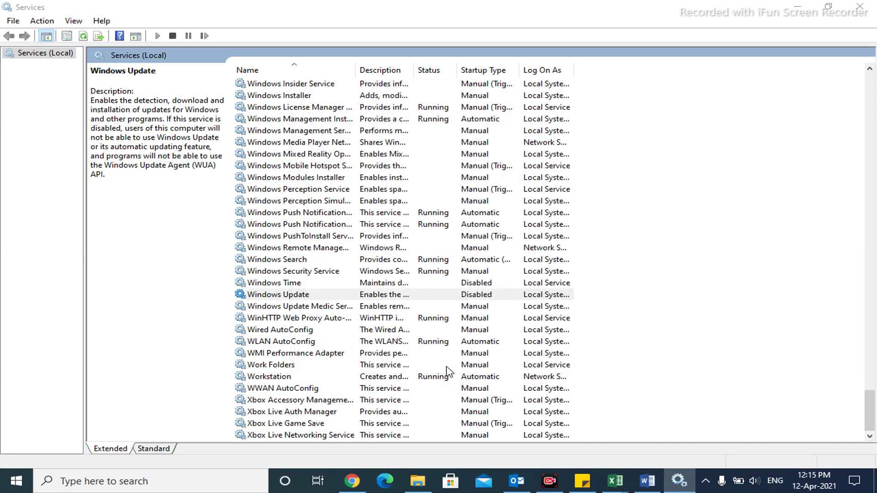
Check the Windows Update entry's startup type in the services list and close the Services console.
left_click(476, 286)
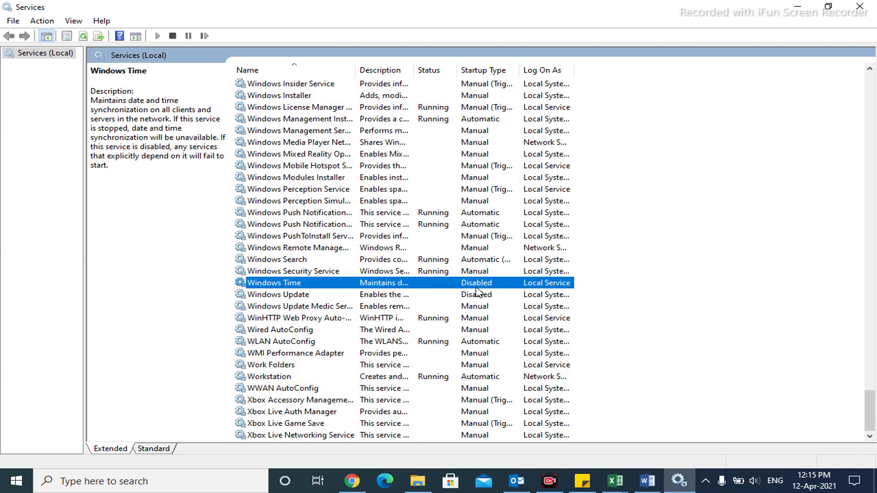
left_click(474, 296)
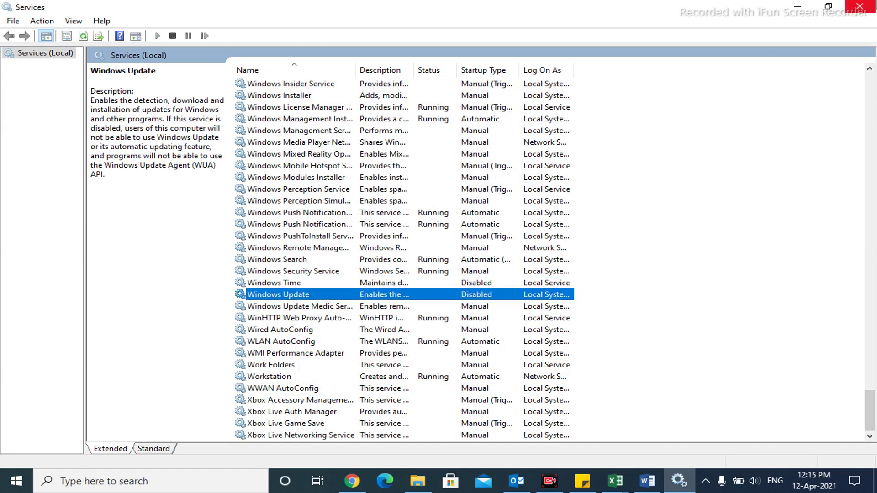
left_click(860, 6)
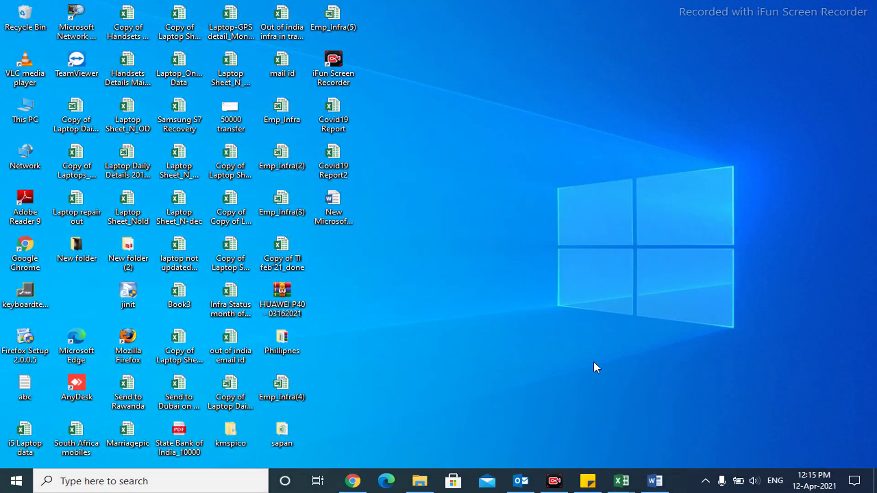
Turn on Set as metered connection for the connected LinkQuest WiFi network in the network settings, and close Settings.
left_click(706, 481)
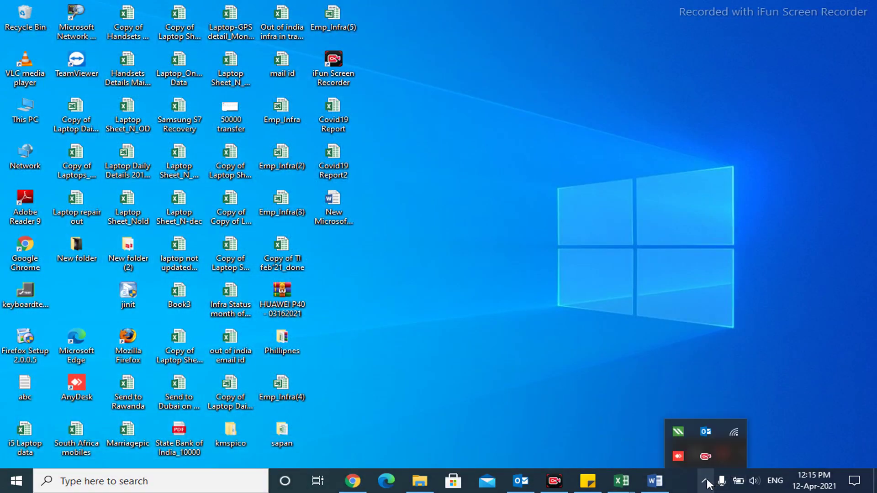
left_click(734, 432)
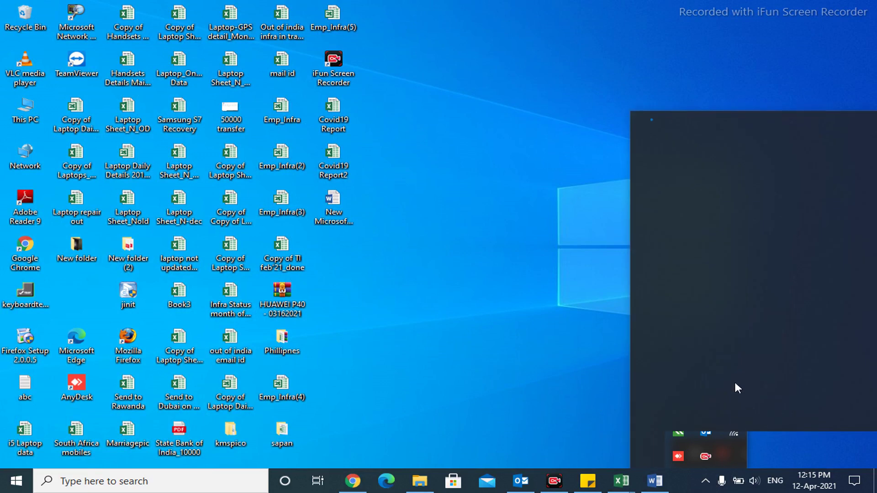
left_click(715, 404)
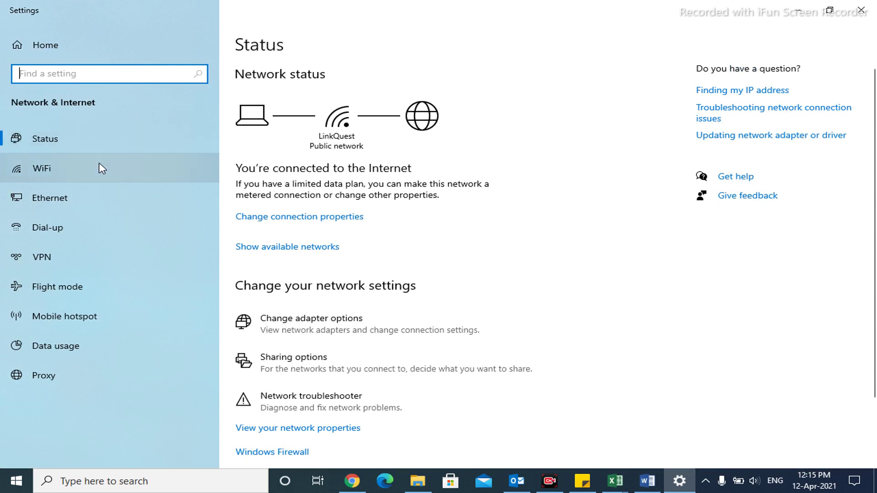
left_click(101, 169)
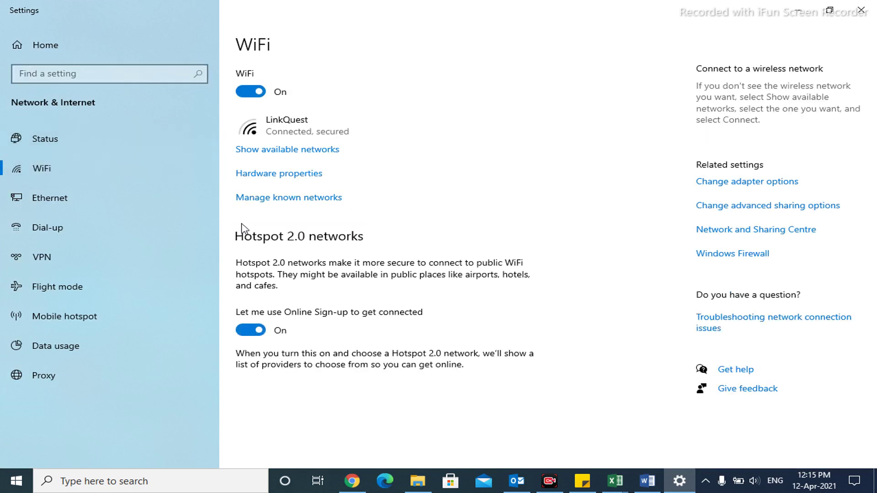
left_click(285, 125)
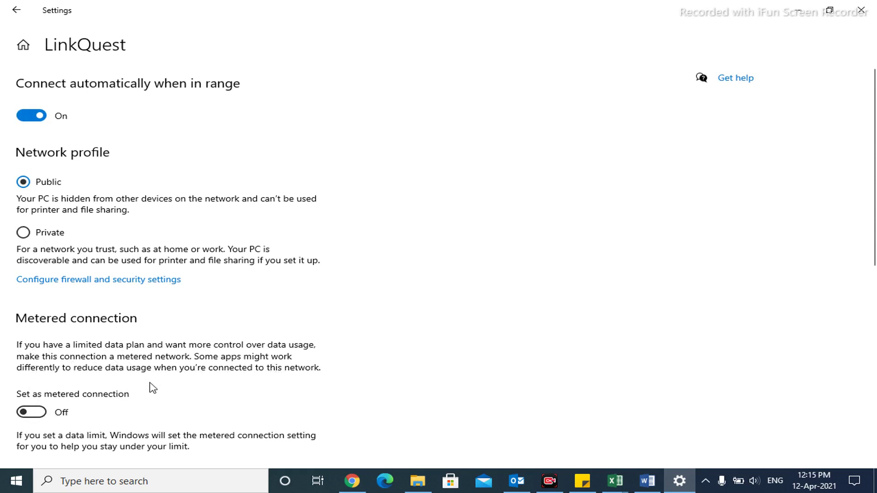
left_click(27, 413)
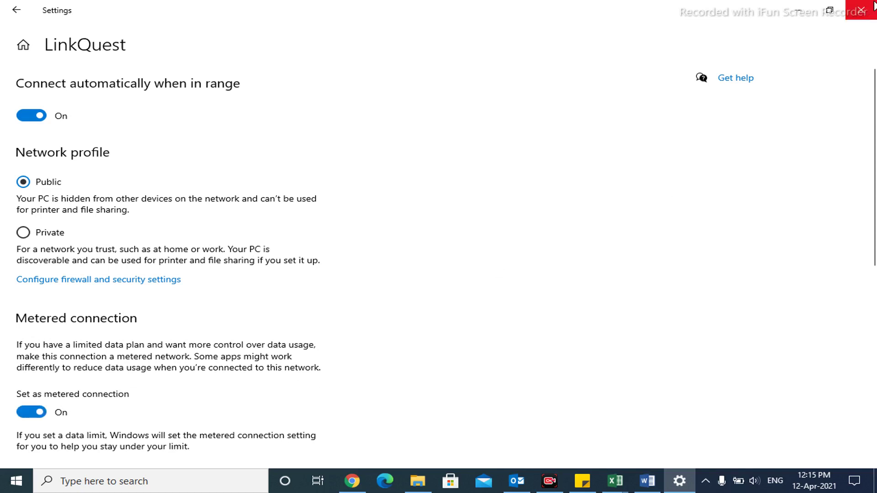
left_click(862, 9)
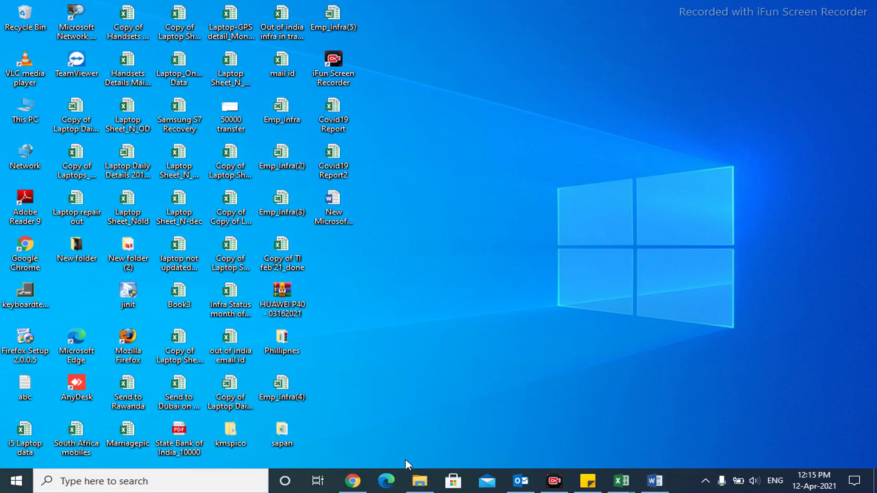
Open the Local Group Policy Editor by searching for gpedit.msc and maximize its window.
left_click(174, 488)
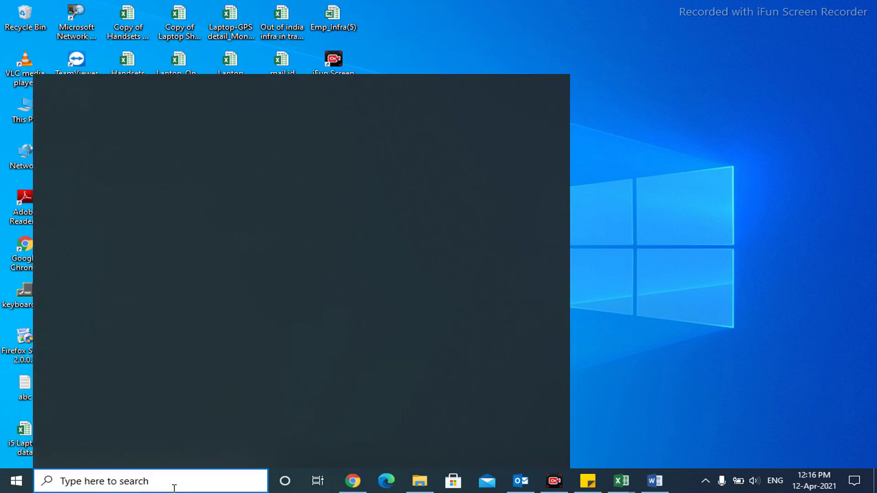
type("gpedit.msc")
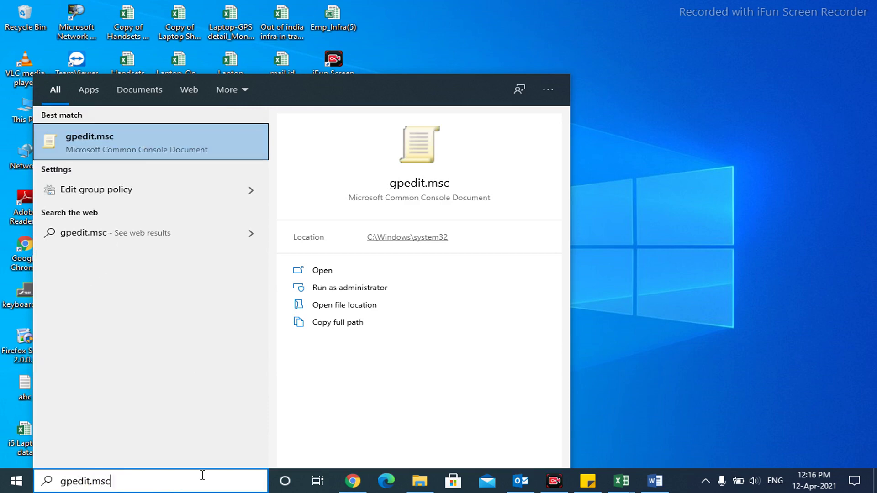
key("Return")
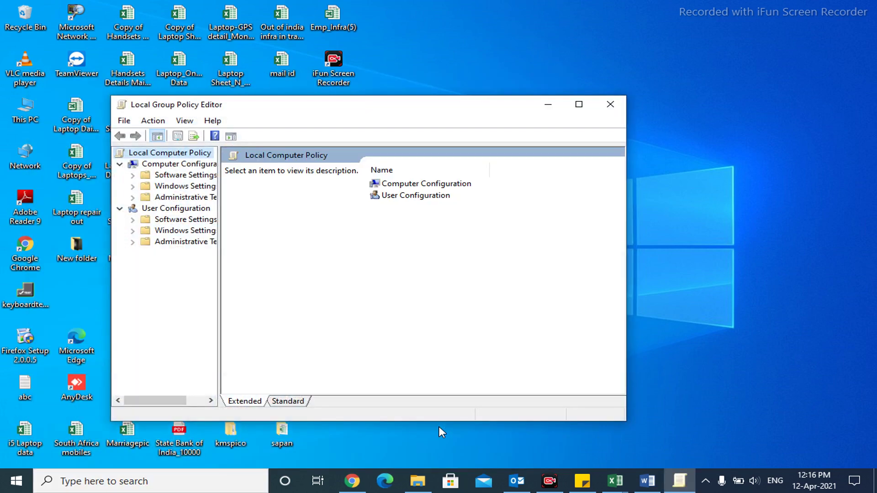
left_click(579, 104)
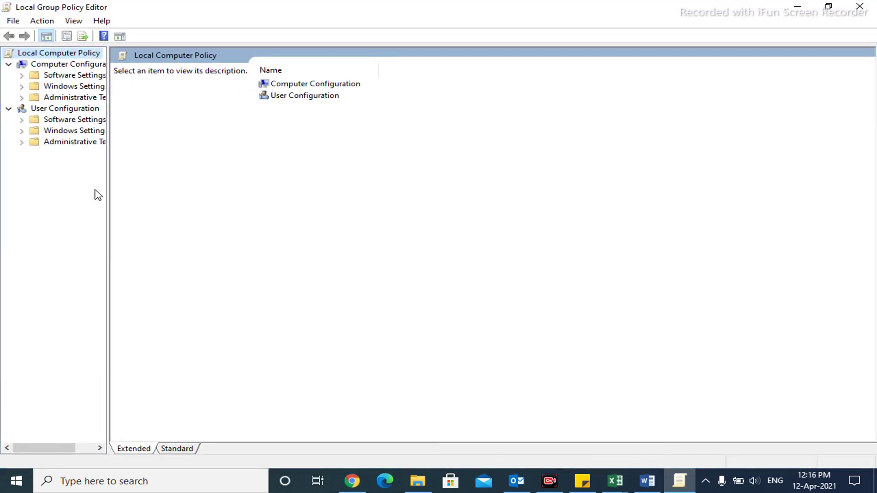
Open the Windows Update policy folder in Computer Configuration, under Administrative Templates > Windows Components.
left_click_drag(108, 196, 165, 196)
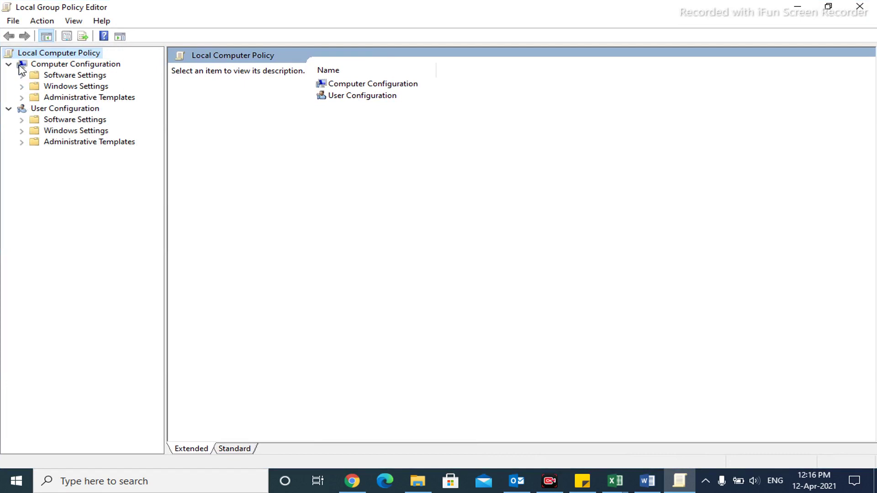
left_click(21, 98)
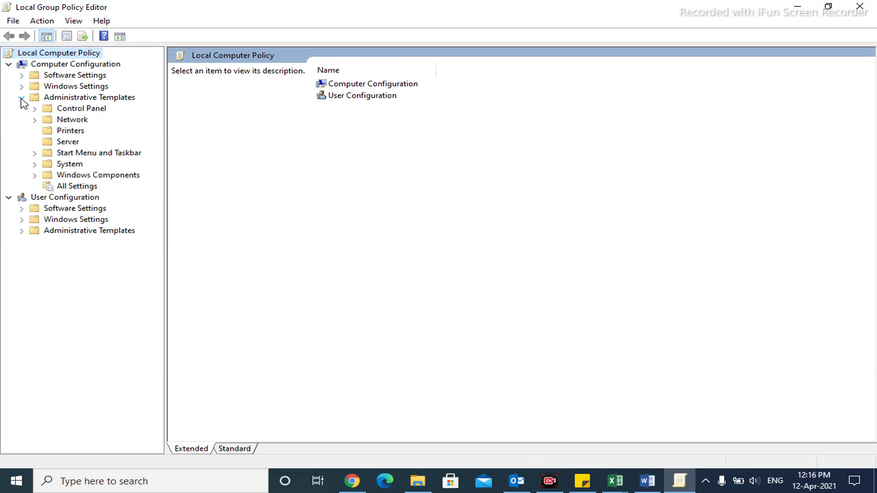
left_click(35, 176)
left_click_drag(165, 182, 304, 205)
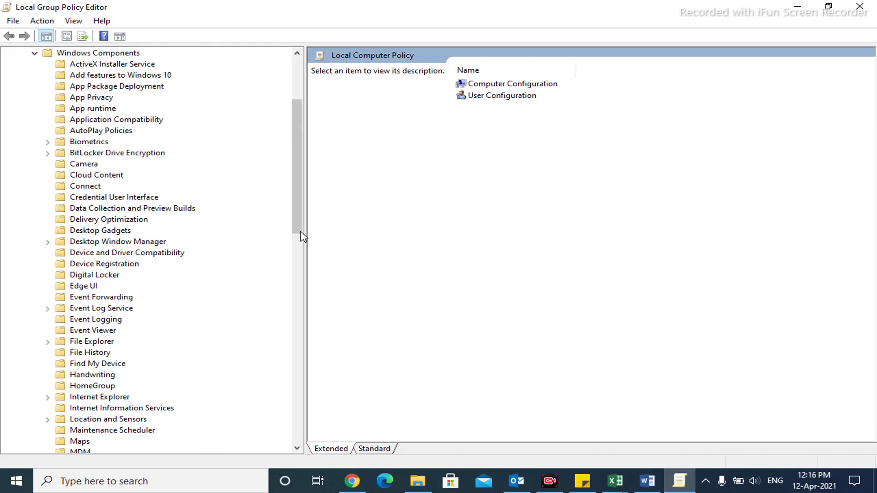
left_click_drag(297, 218, 332, 427)
left_click(121, 399)
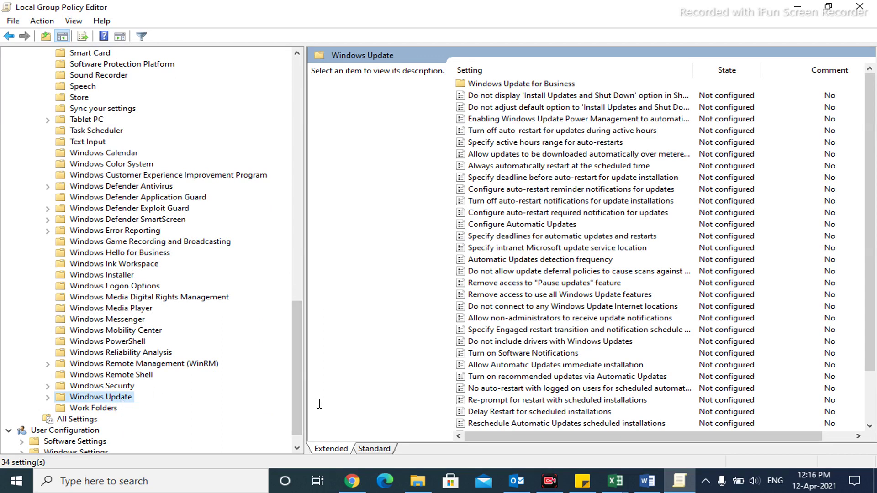
Set the Configure Automatic Updates policy to Disabled, apply the change, and close the Local Group Policy Editor.
left_click_drag(873, 179, 874, 229)
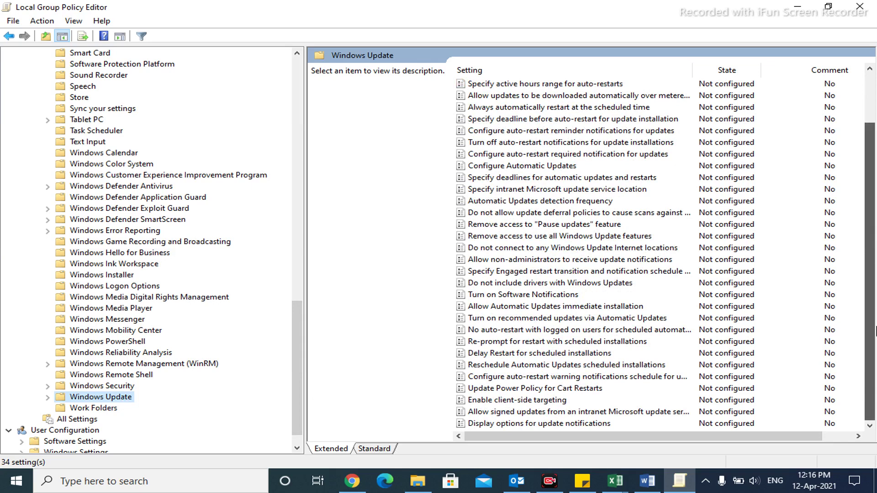
left_click_drag(872, 268, 873, 227)
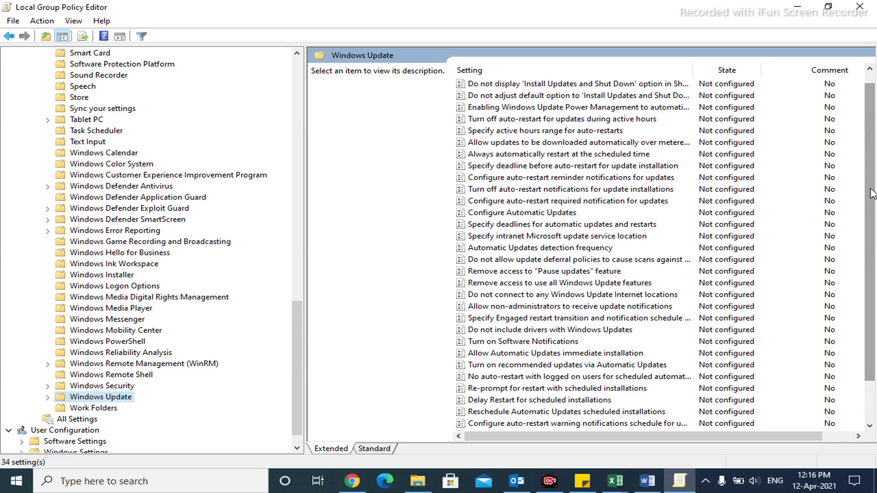
left_click(618, 213)
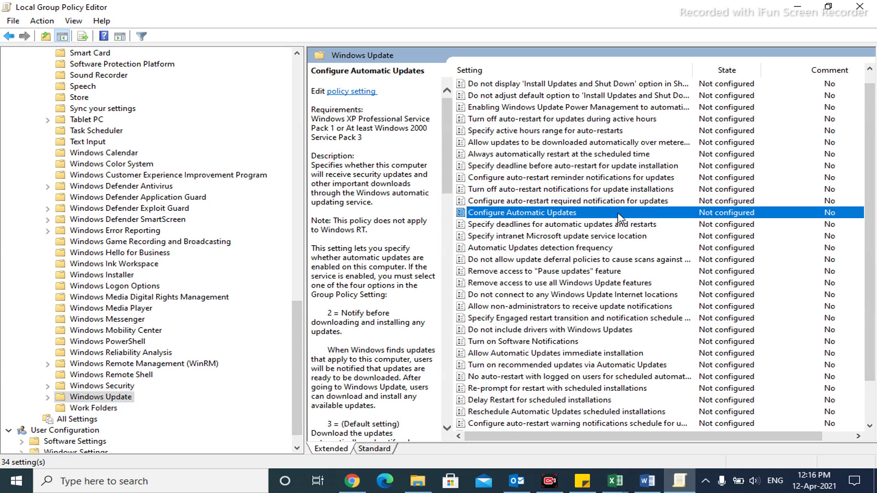
double_click(536, 214)
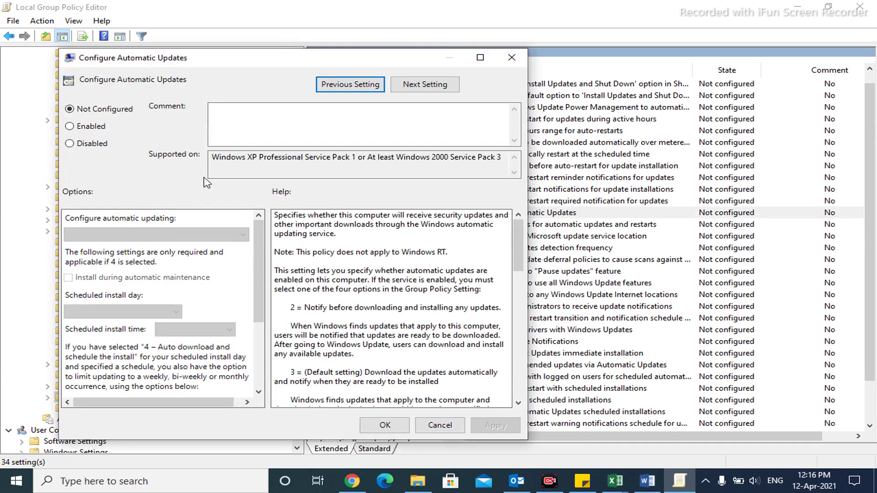
left_click(70, 145)
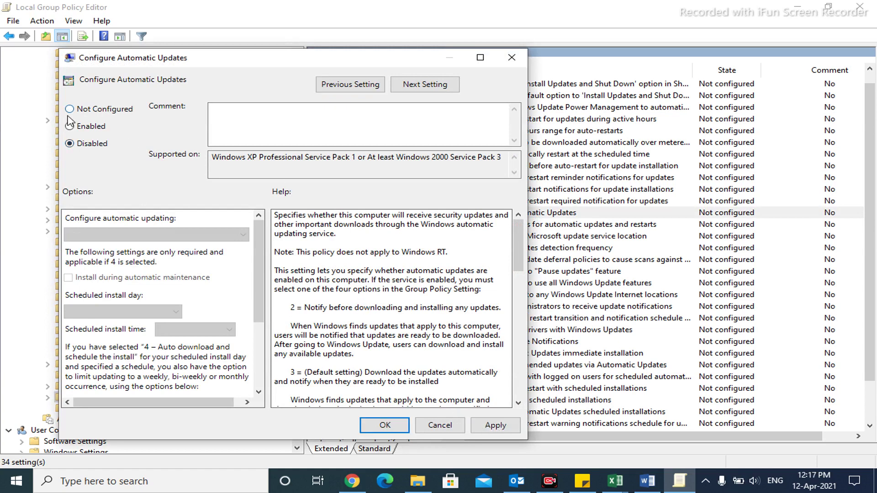
left_click(494, 429)
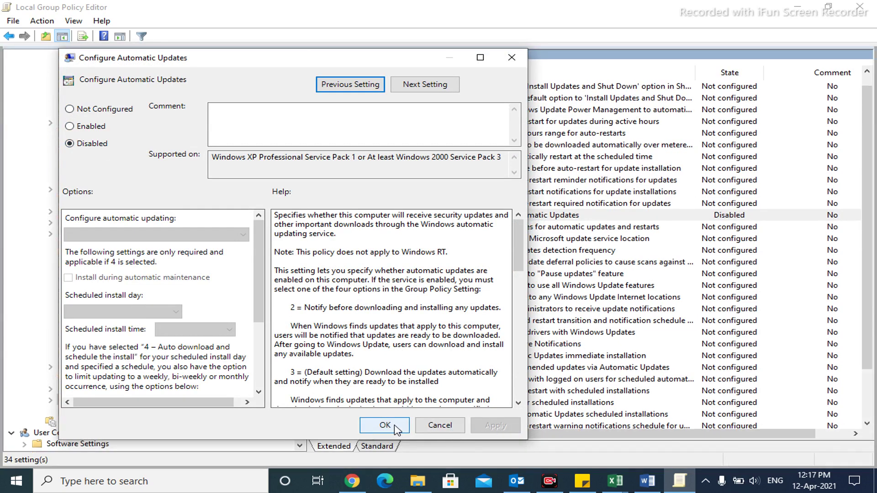
left_click(395, 427)
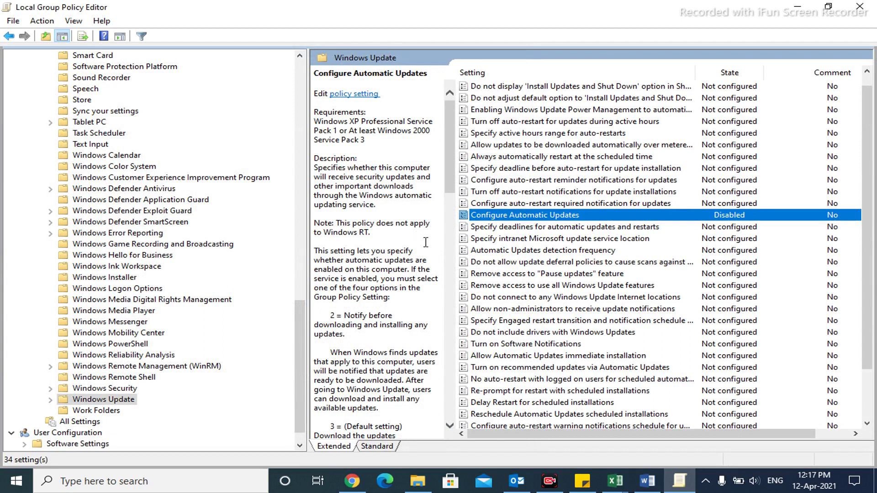
left_click(850, 9)
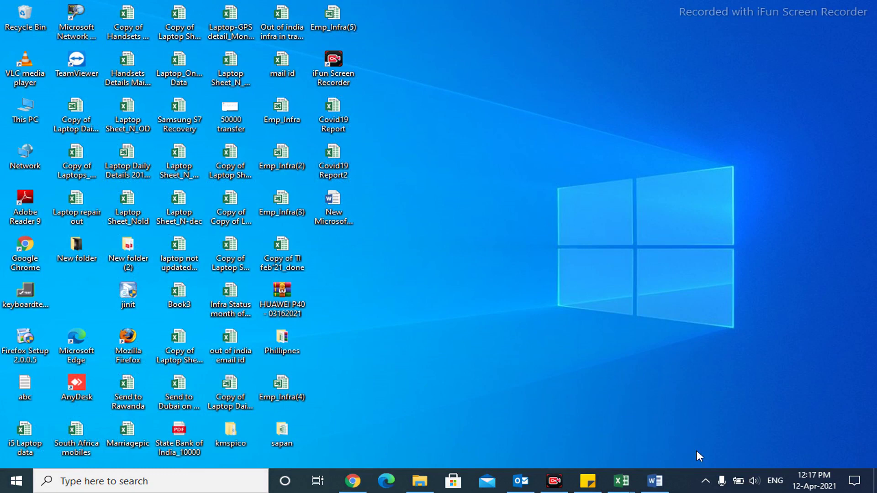
Find Task Scheduler with the Windows search and open it.
left_click(135, 482)
type("task Scheduler")
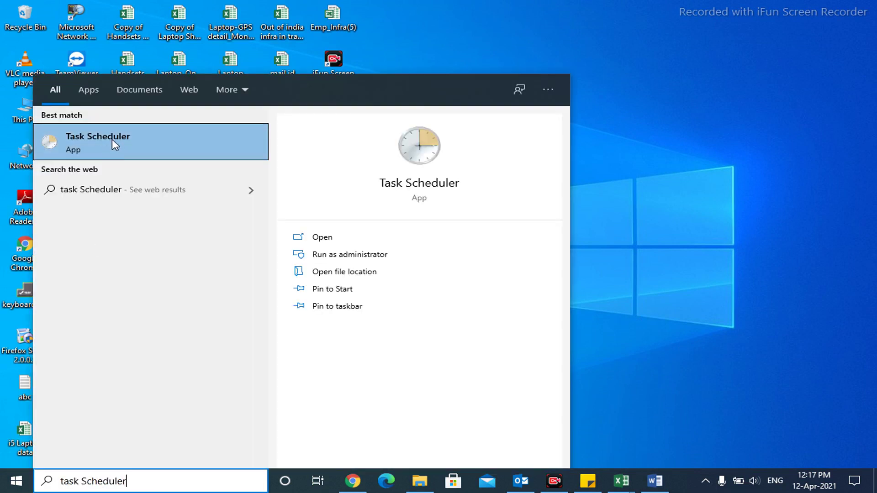
key("Return")
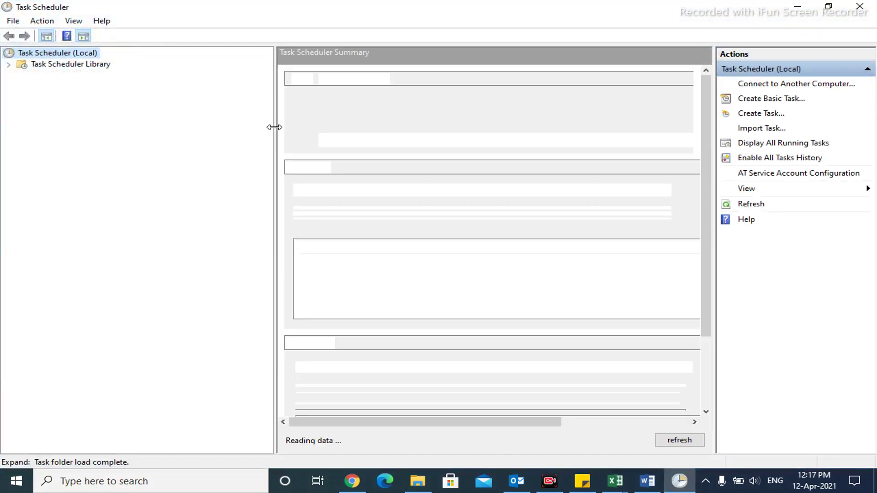
Open the WindowsUpdate task folder in Task Scheduler Library, under Microsoft > Windows, with the folder tree widened.
left_click(8, 65)
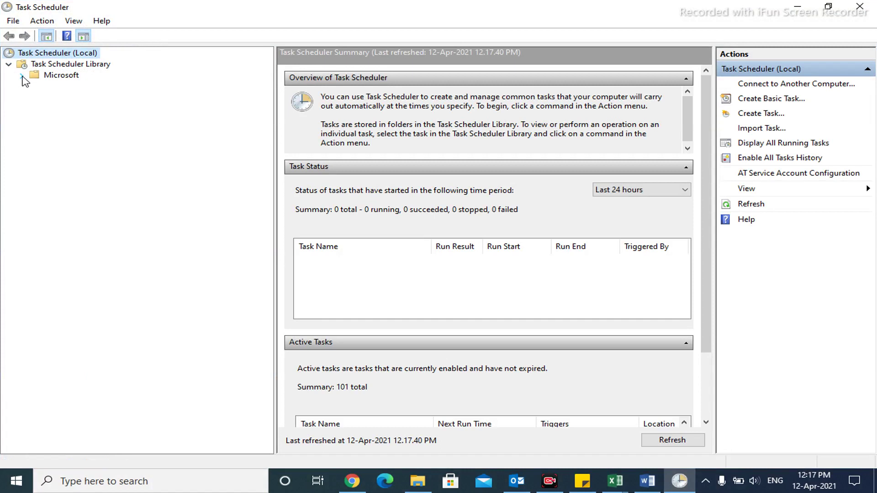
left_click(22, 76)
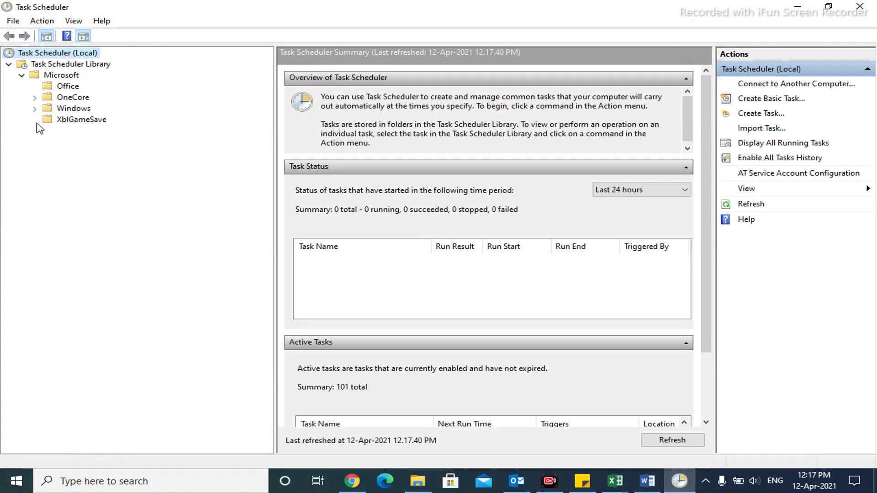
left_click(35, 108)
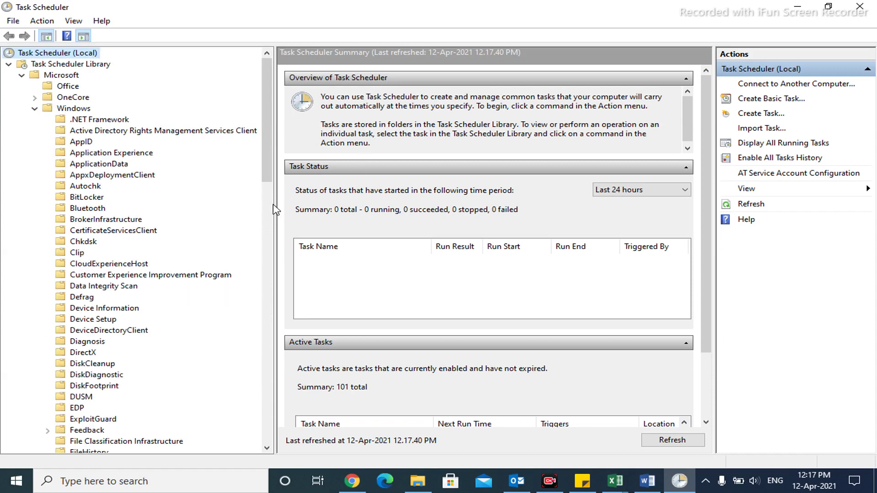
left_click_drag(274, 204, 309, 205)
left_click_drag(305, 147, 318, 429)
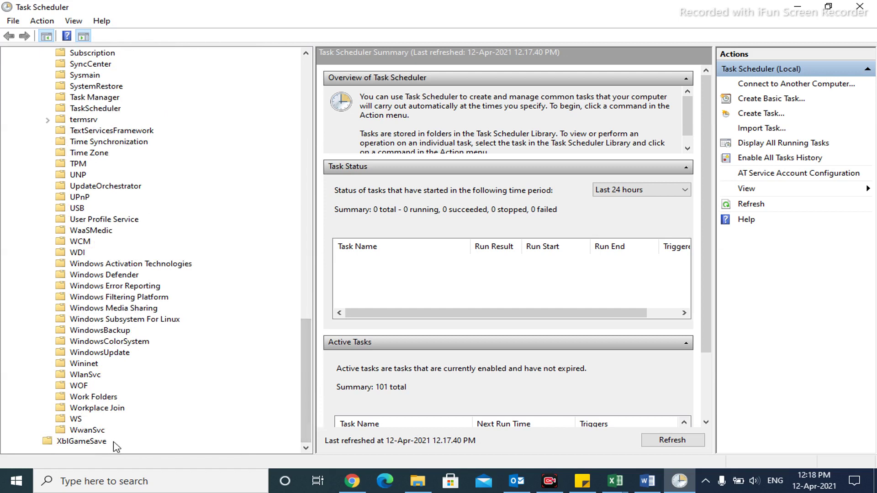
left_click(114, 354)
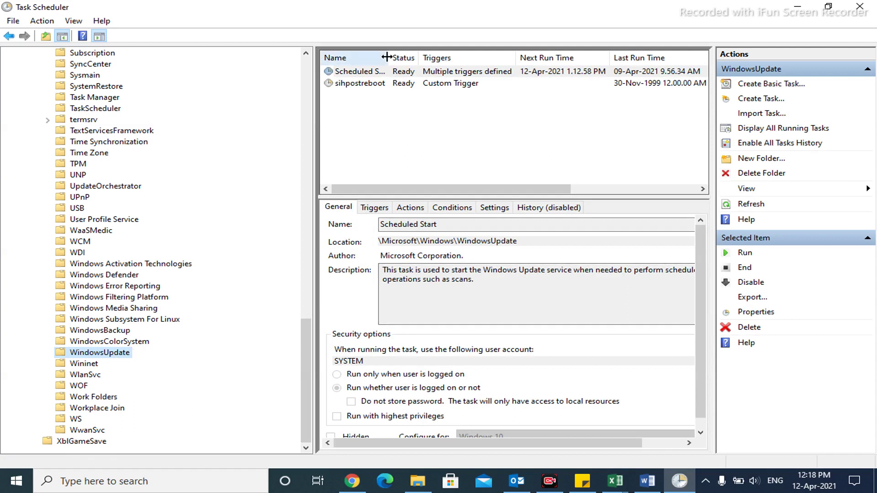
Disable the Scheduled Start task and widen the Name and Status columns to check its full status.
left_click_drag(387, 57, 410, 57)
left_click(411, 71)
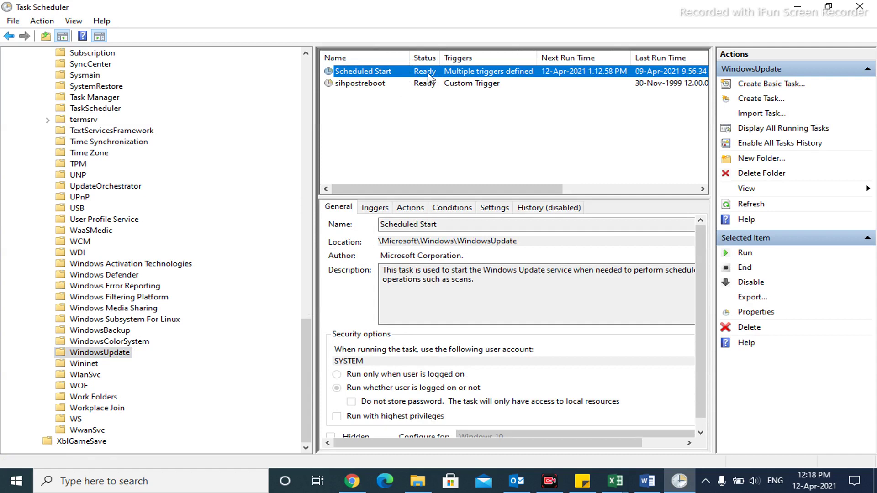
left_click(753, 283)
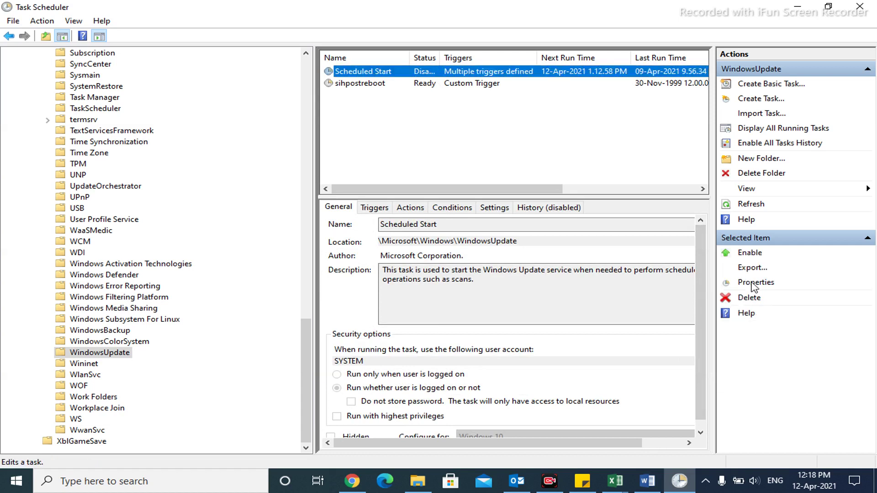
left_click(472, 84)
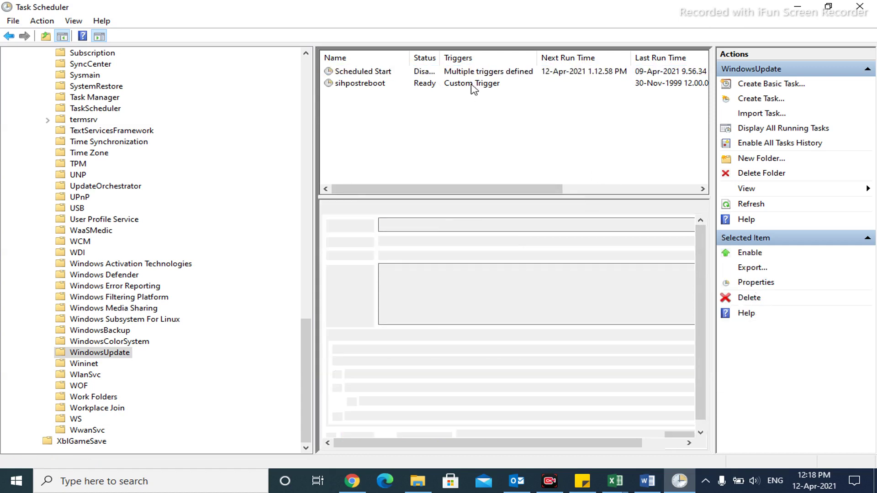
double_click(441, 58)
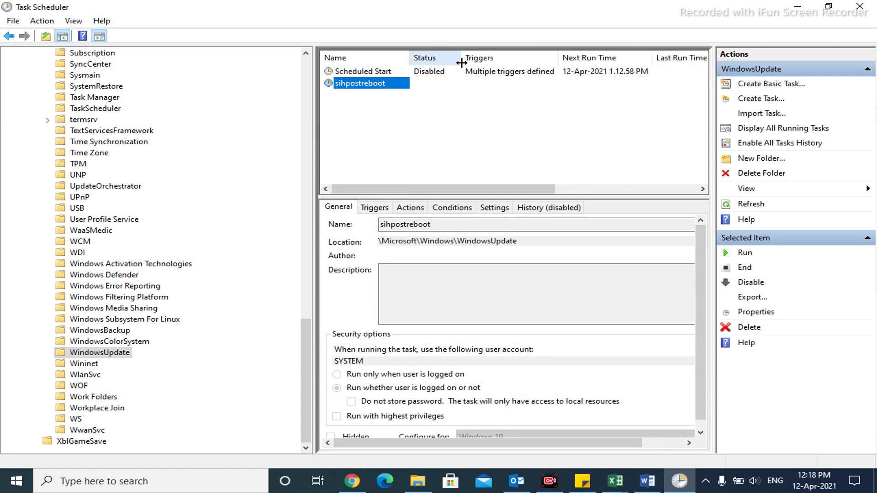
left_click(440, 72)
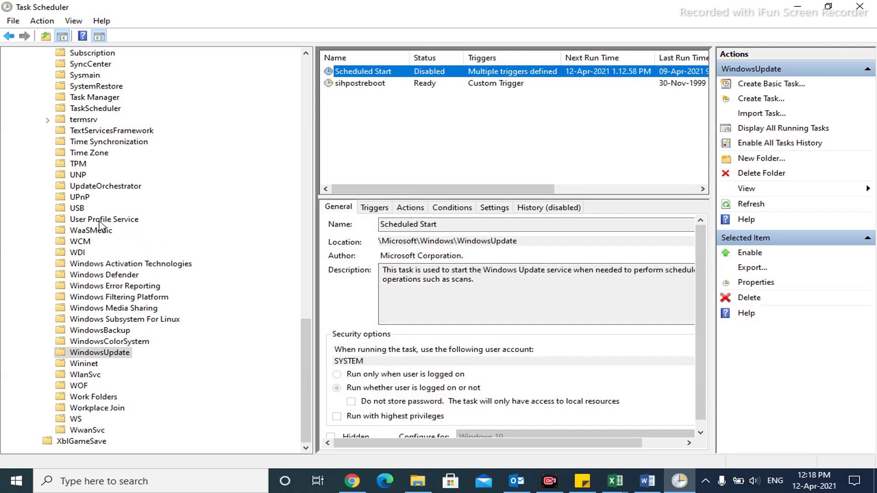
Check the status of the UpdateOrchestrator tasks, including Maintenance Install, Reboot_AC and Reboot_Battery, and close Task Scheduler.
left_click(129, 188)
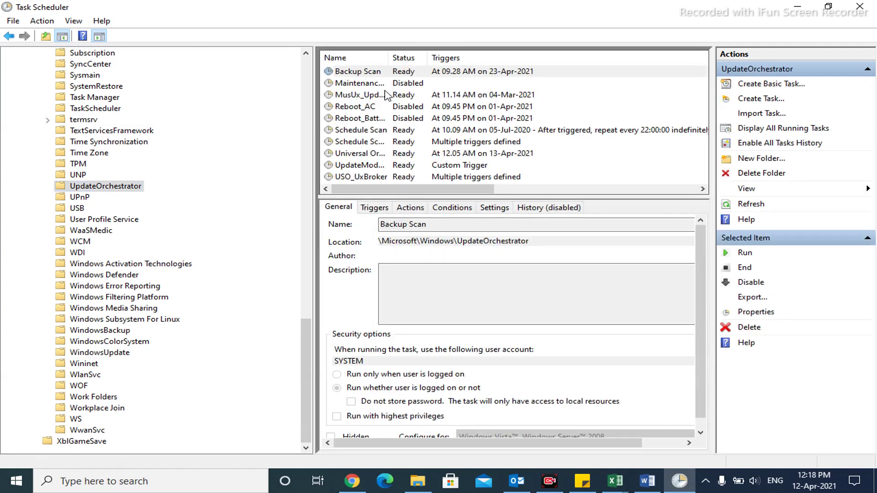
left_click(412, 83)
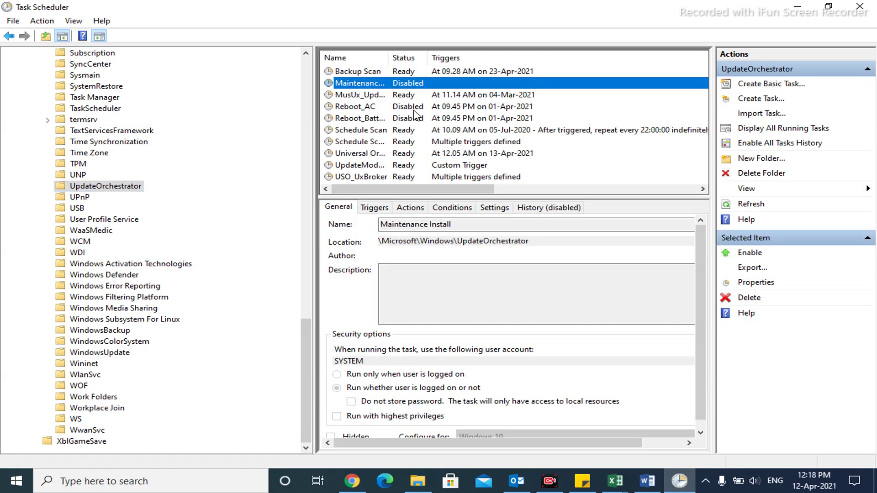
left_click(412, 107)
left_click(406, 121)
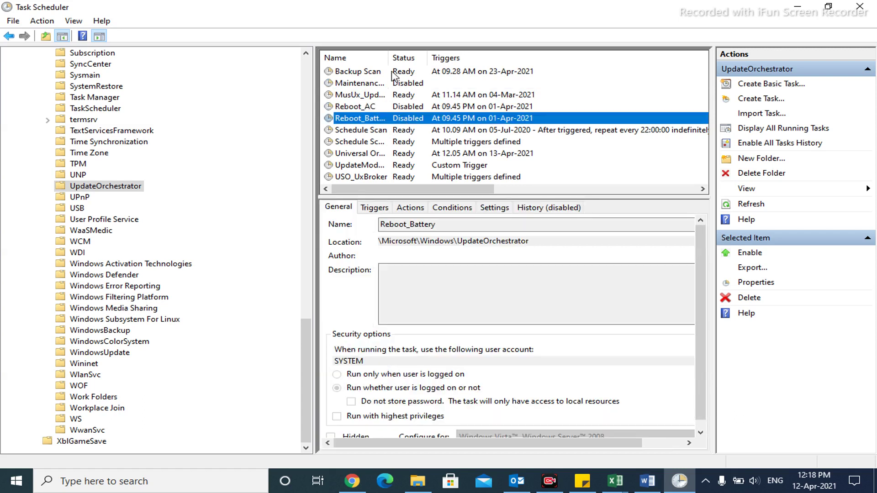
left_click_drag(388, 59, 429, 74)
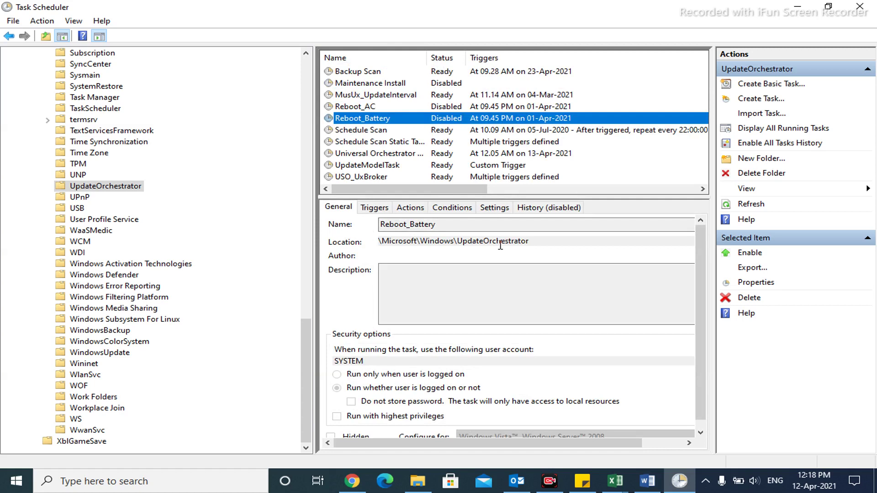
left_click(857, 10)
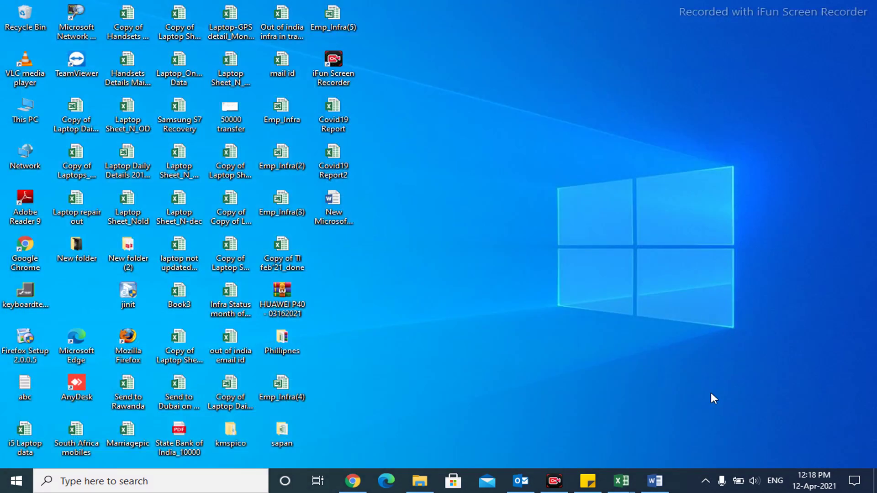
Switch to the open Word document and select the lines from "Thanks for Watching my video" through "Please like share and subscribe my channel".
left_click(655, 481)
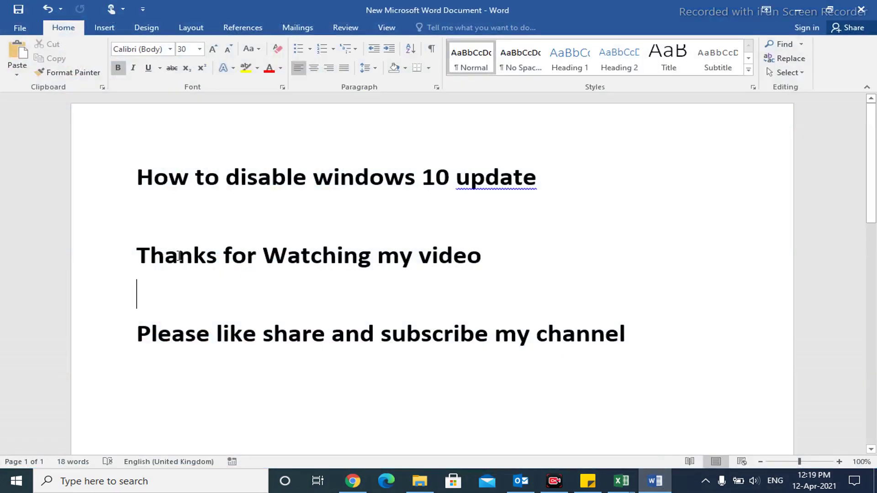
left_click(139, 248)
key("shift+Down")
key("shift+Down")
key("shift+Down")
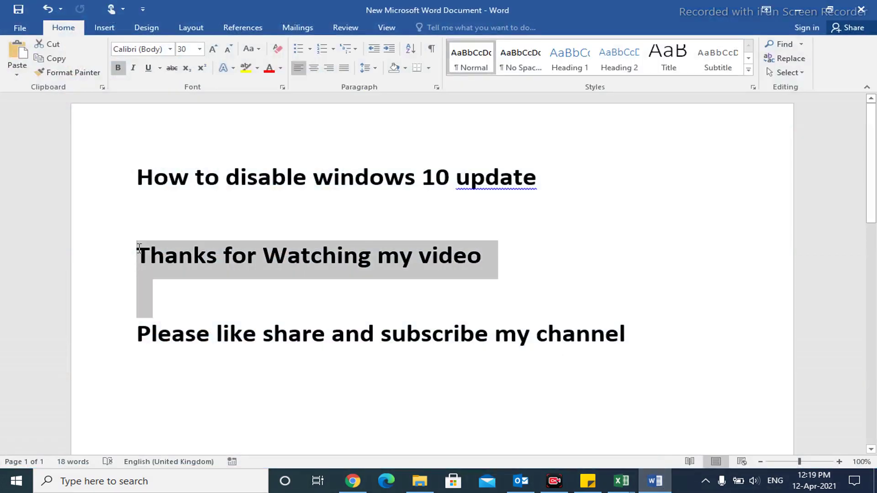
key("shift+Left")
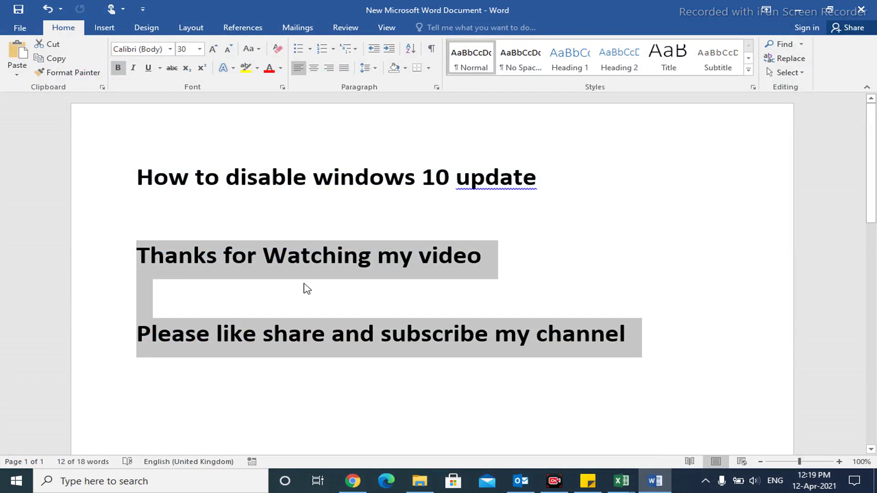